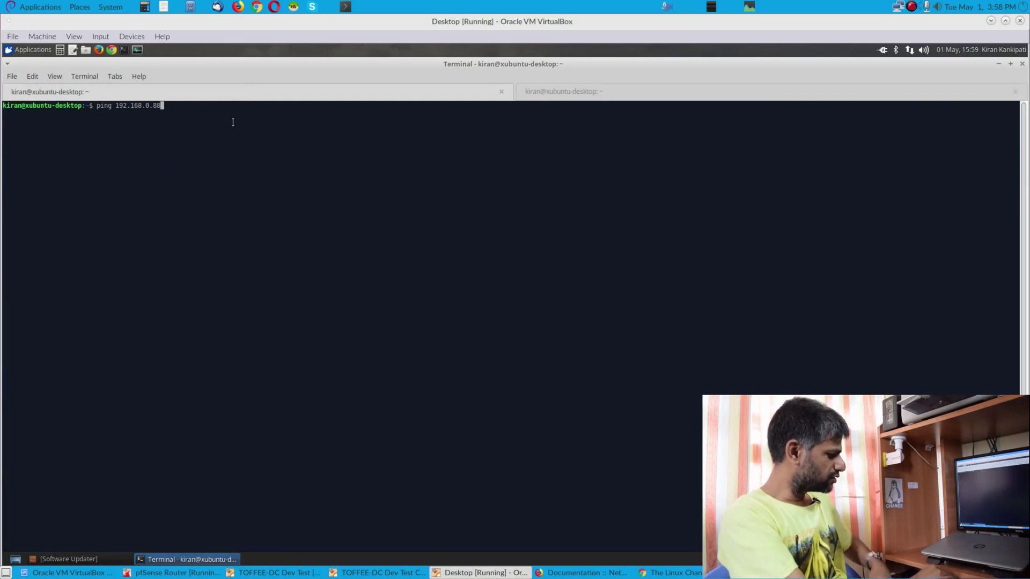
# Step: Run a ping to 192.168.0.88, stop it, and retry it with -i 0.1
pyautogui.press('Return')
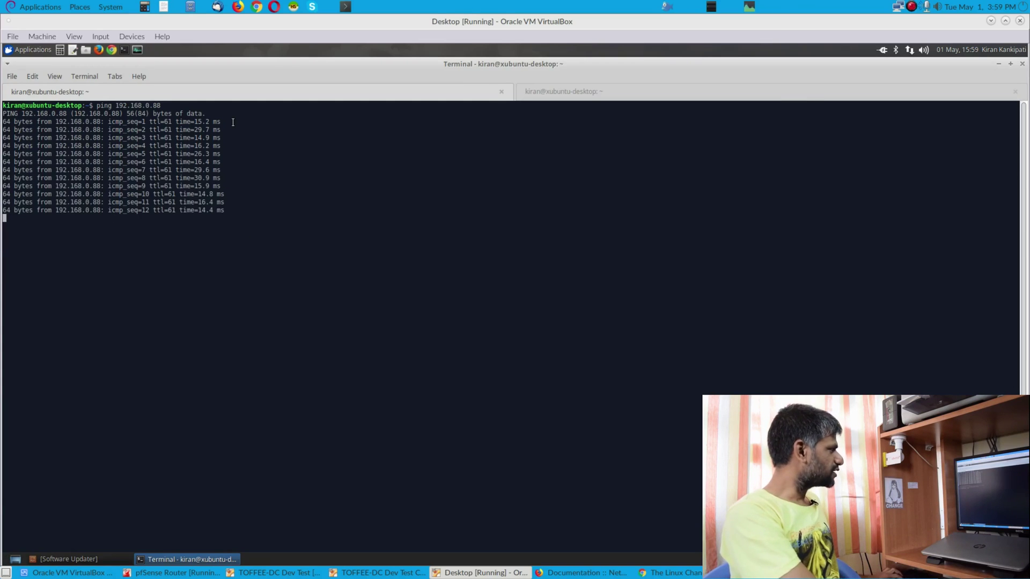
pyautogui.hotkey('ctrl', 'c')
pyautogui.press('Up')
pyautogui.write('-i 0.1')
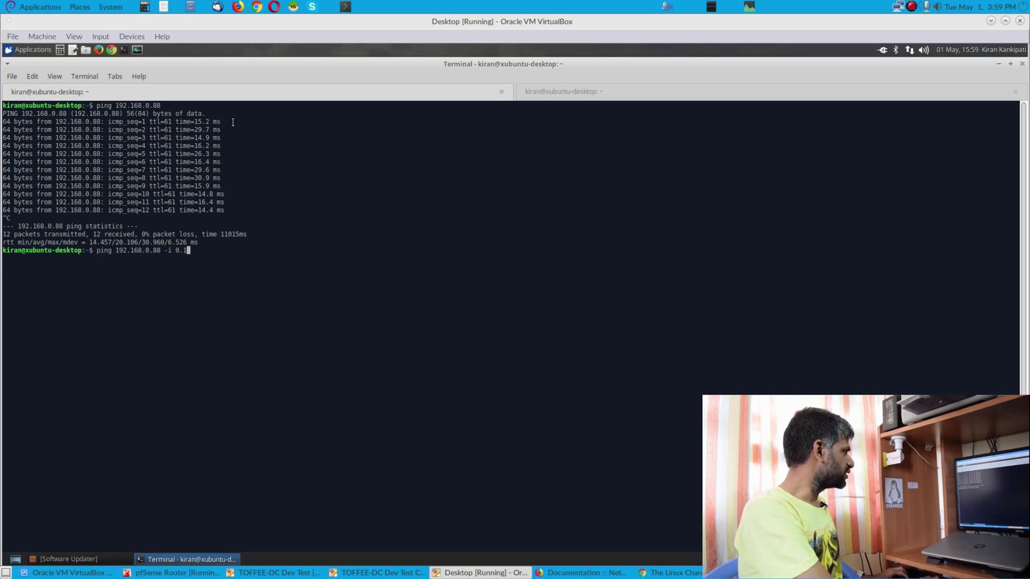
pyautogui.press('Return')
# Step: Rerun the 0.1-second ping with sudo and enter the account password
pyautogui.press('Up')
pyautogui.press('Home')
pyautogui.write('sudo')
pyautogui.press('Return')
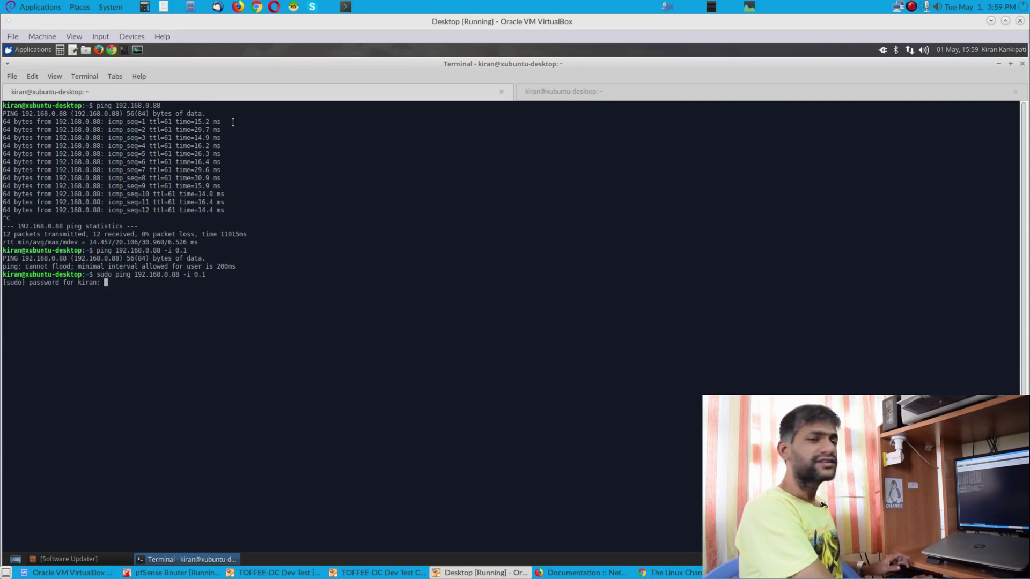
pyautogui.press('Return')
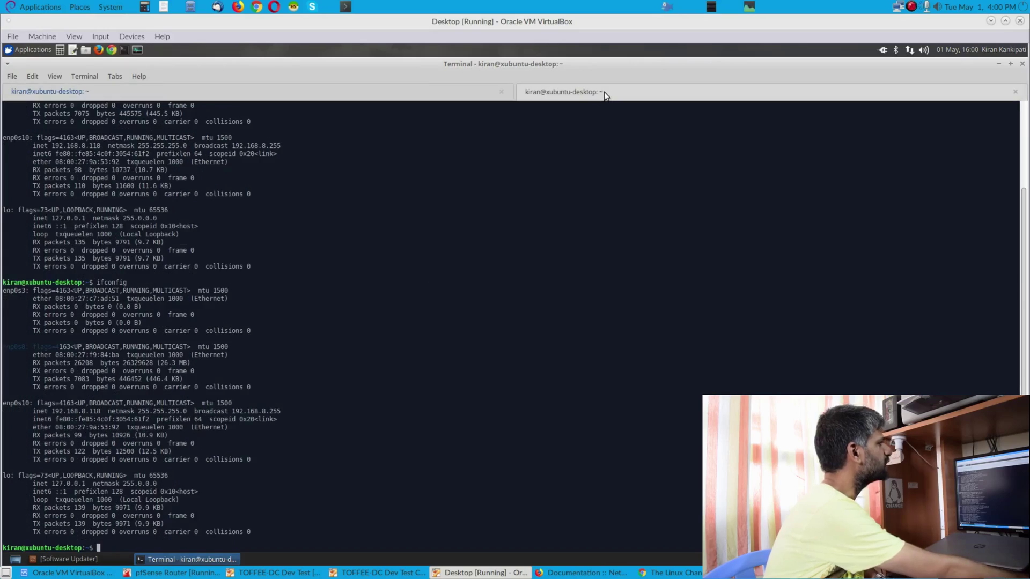
# Step: Run sudo ping 192.168.0.88 -i 0.1 in the second tab and enter the account password
pyautogui.write('udo ')
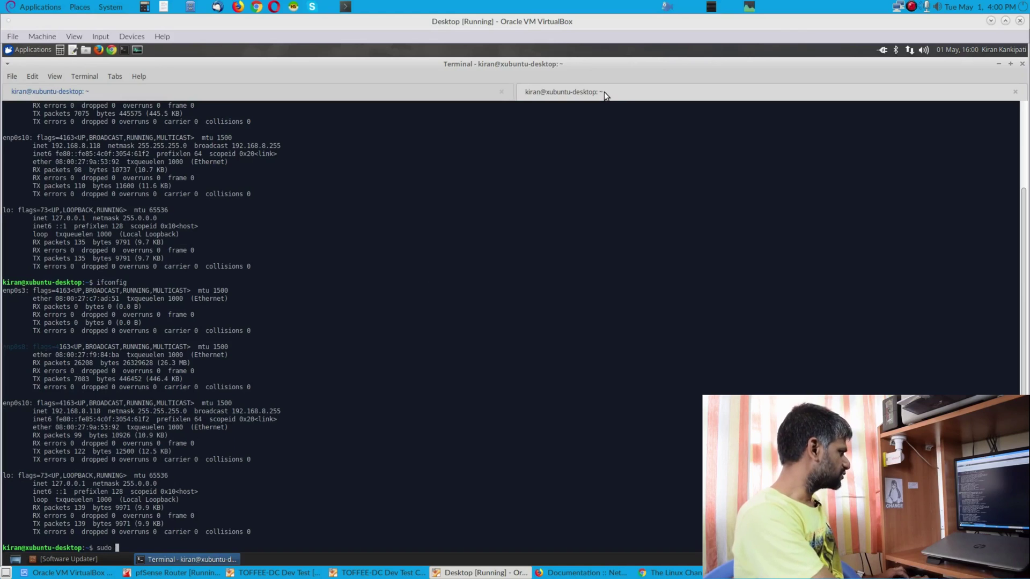
pyautogui.write('ping 192.168')
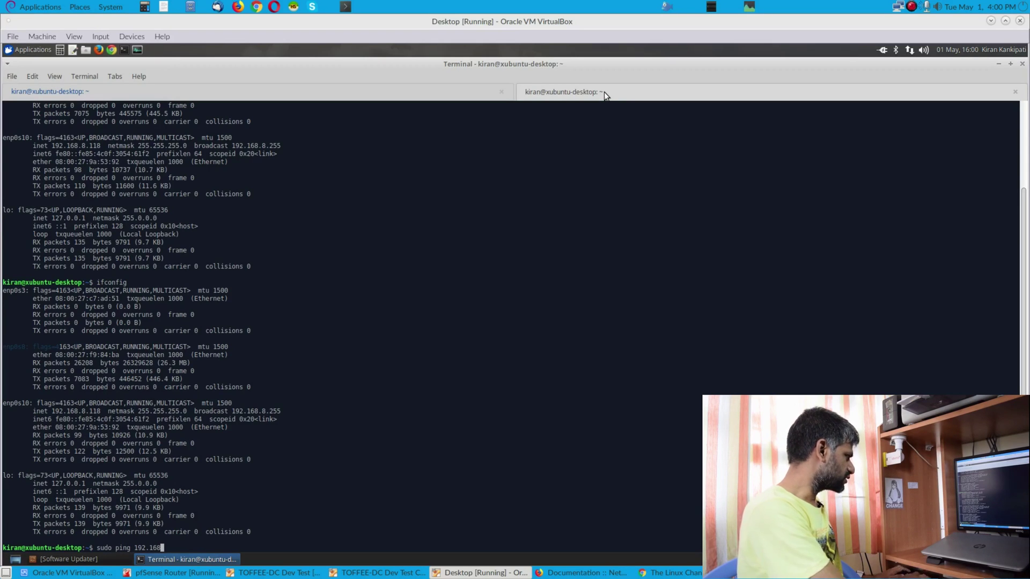
pyautogui.write('.0.88 ')
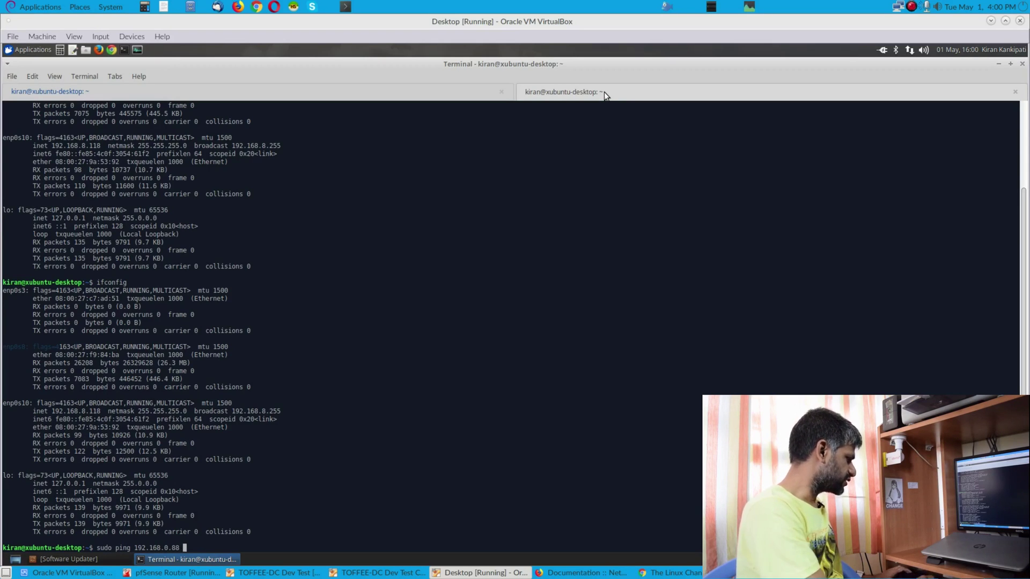
pyautogui.write('-i 0.1')
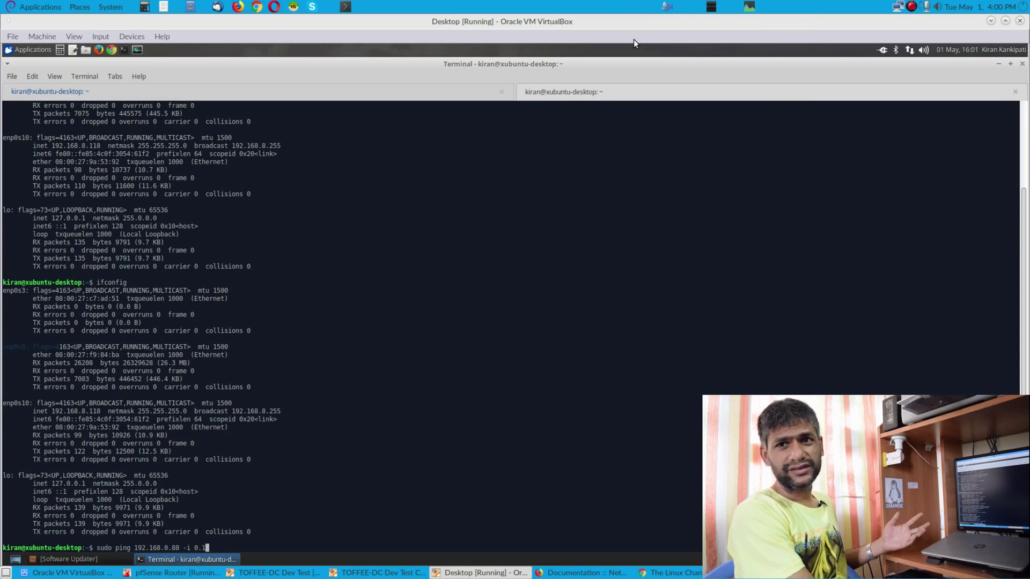
pyautogui.press('Return')
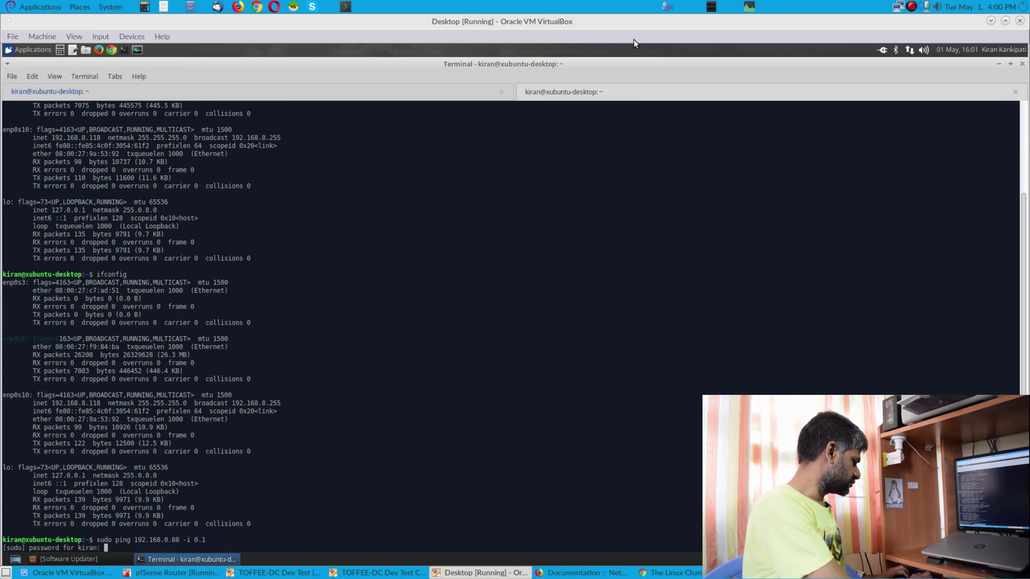
pyautogui.press('Return')
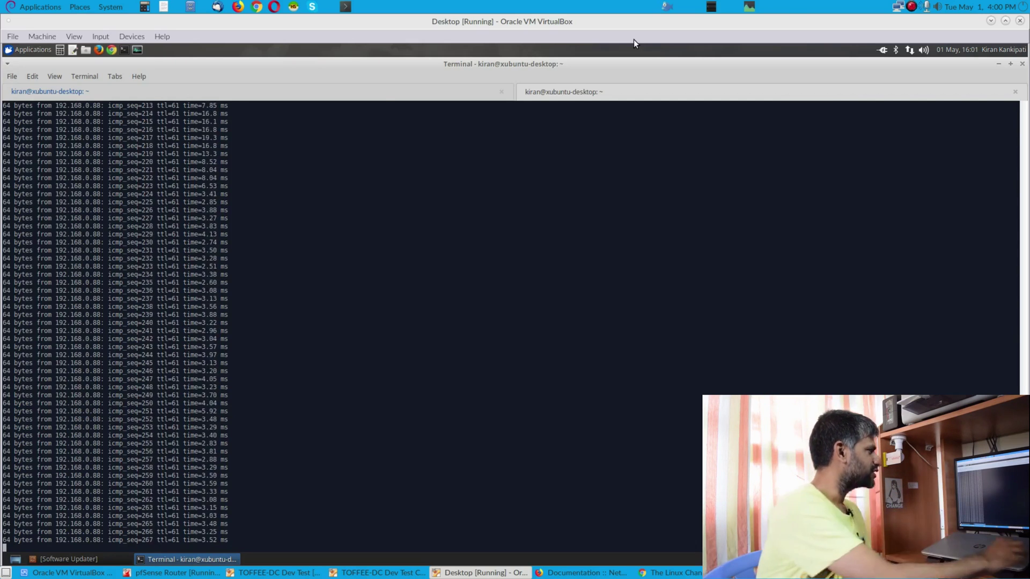
# Step: Return to the first terminal tab to watch its ongoing ping replies
pyautogui.click(379, 93)
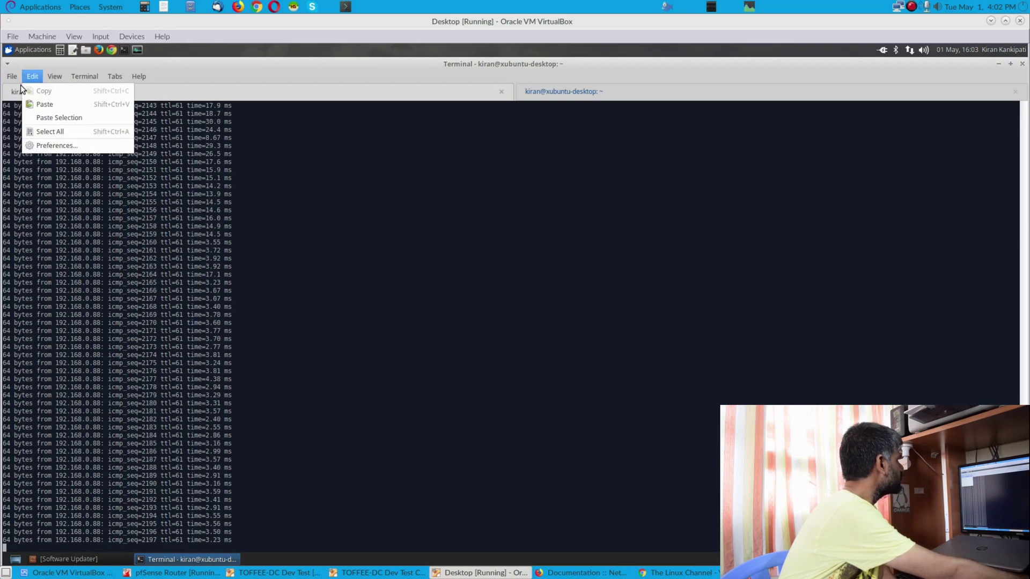
# Step: In a new third tab, run sudo ping 192.168.0.1 -i 0.1 and enter the account password
pyautogui.click(33, 90)
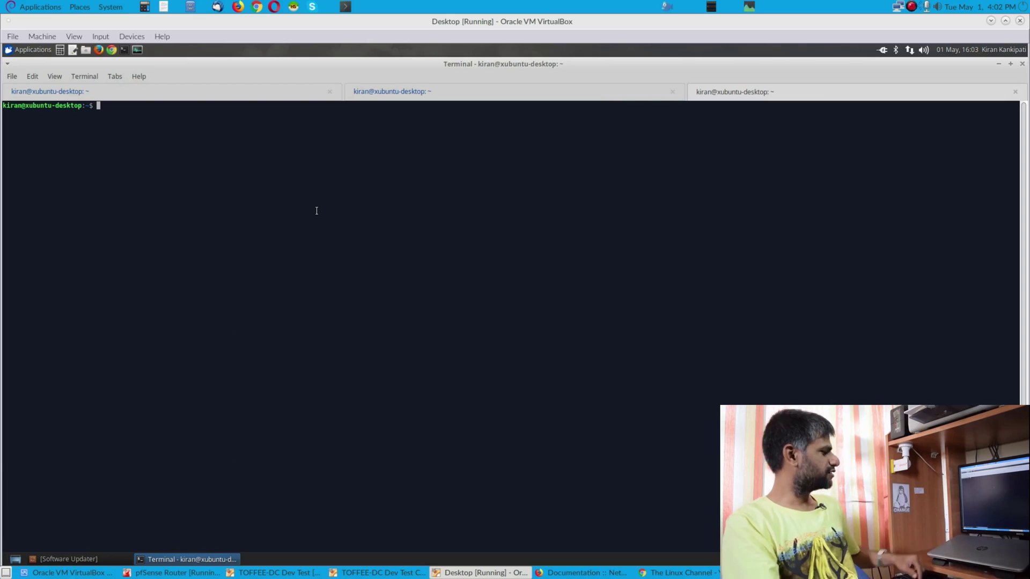
pyautogui.write('sudo ')
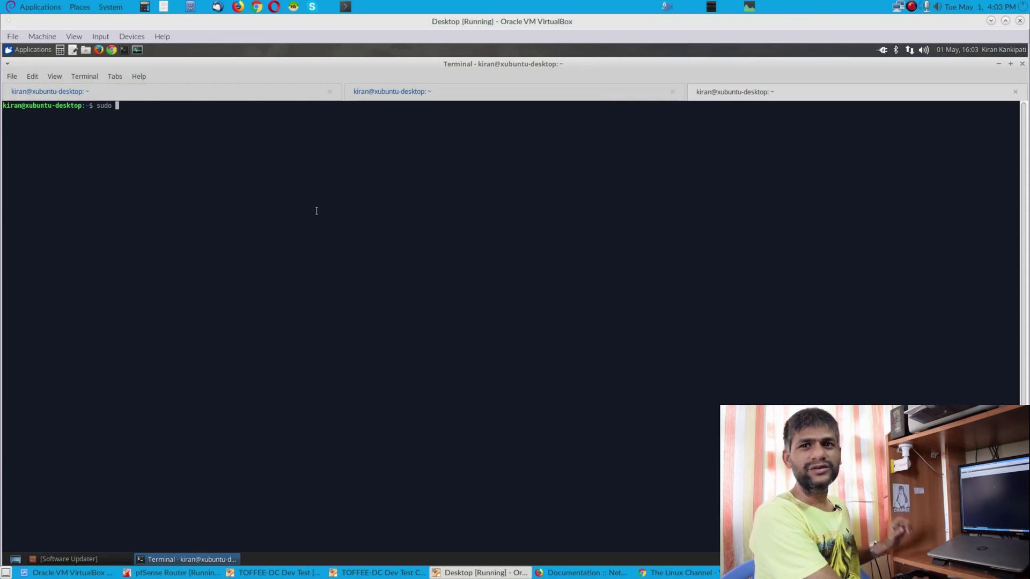
pyautogui.write('ping 192.168.0.1')
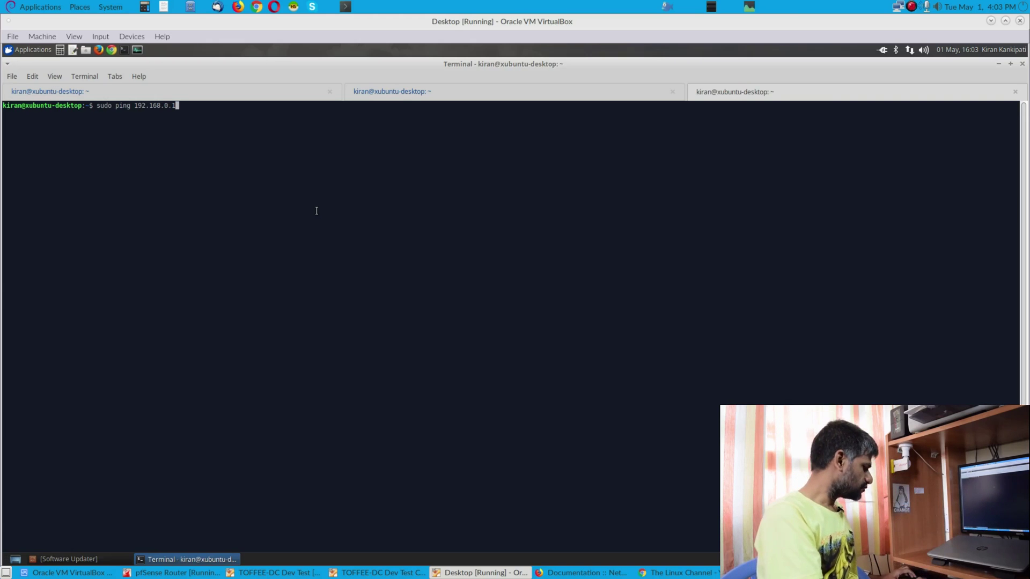
pyautogui.write('-i 0.1')
pyautogui.press('Return')
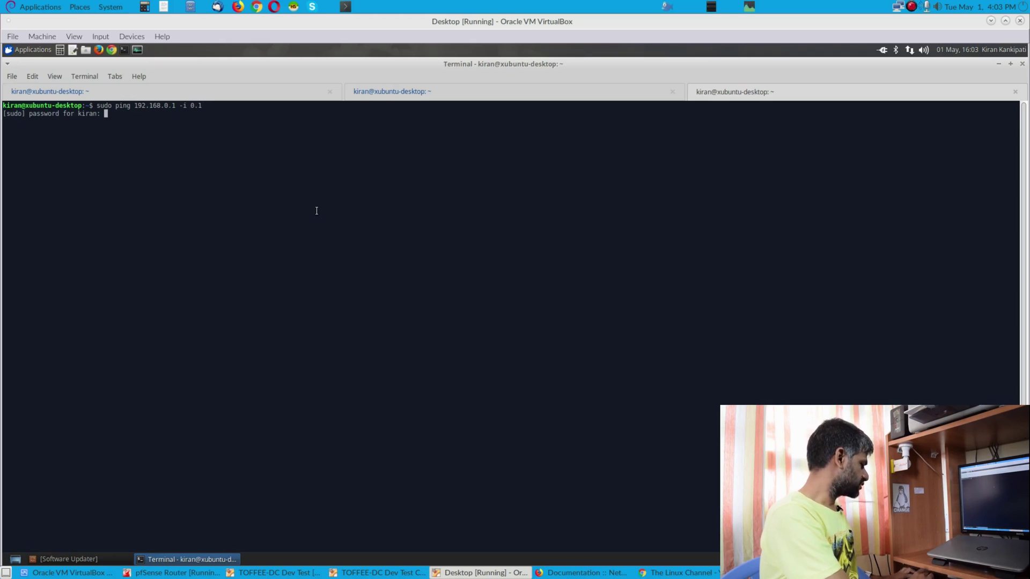
pyautogui.press('Return')
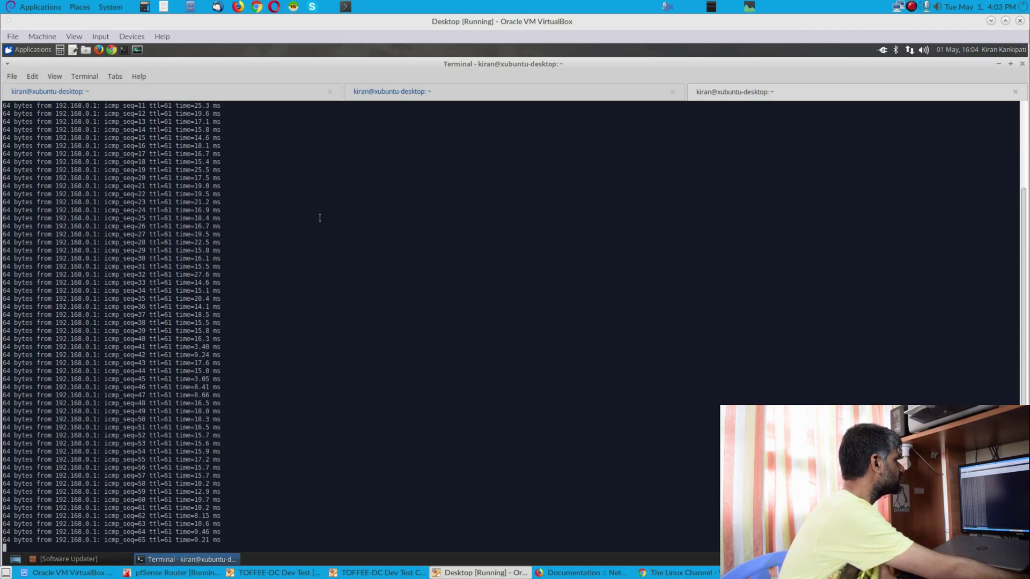
# Step: Stop the third tab's ping to 192.168.0.1 and recall the ping command for editing
pyautogui.click(444, 95)
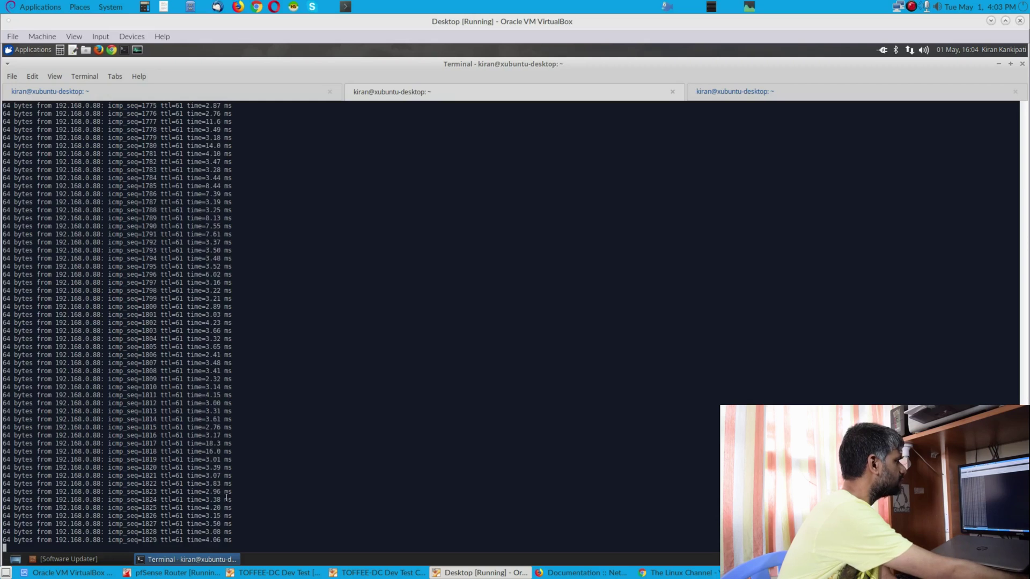
pyautogui.click(718, 93)
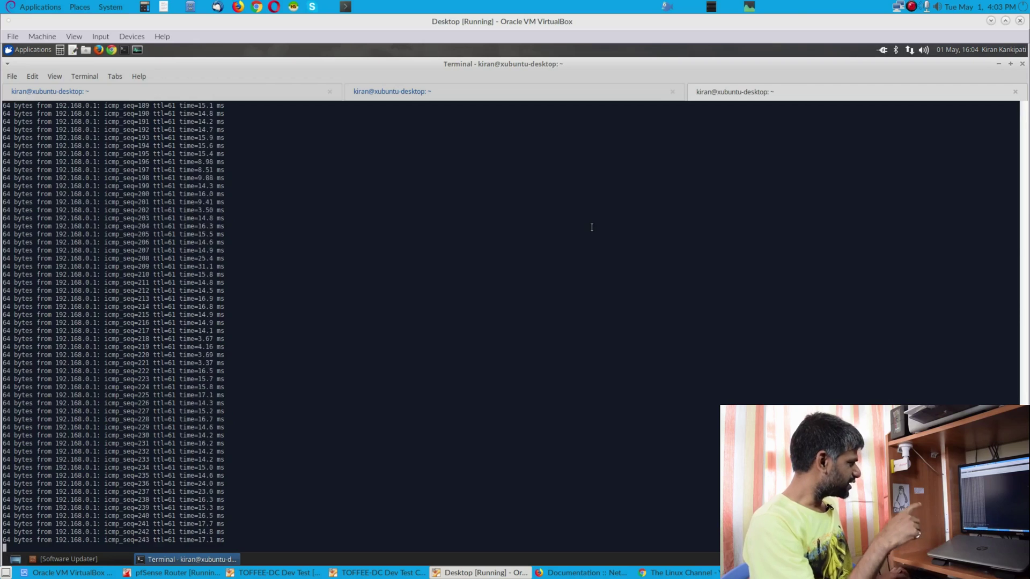
pyautogui.hotkey('ctrl', 'c')
pyautogui.press('Up')
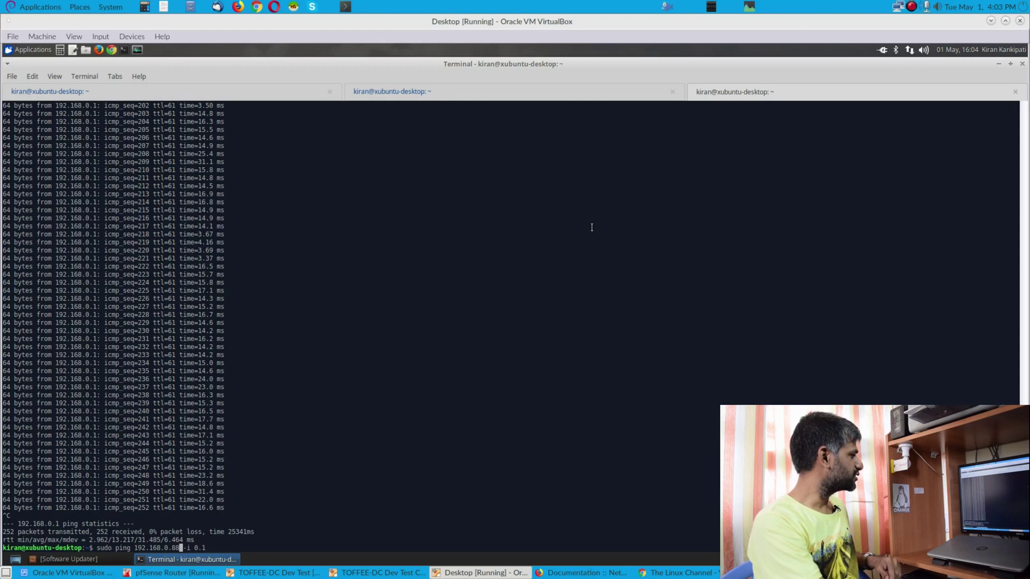
# Step: Run the edited sudo ping 192.168.0.88 -i 0.1 in the third tab
pyautogui.press('Return')
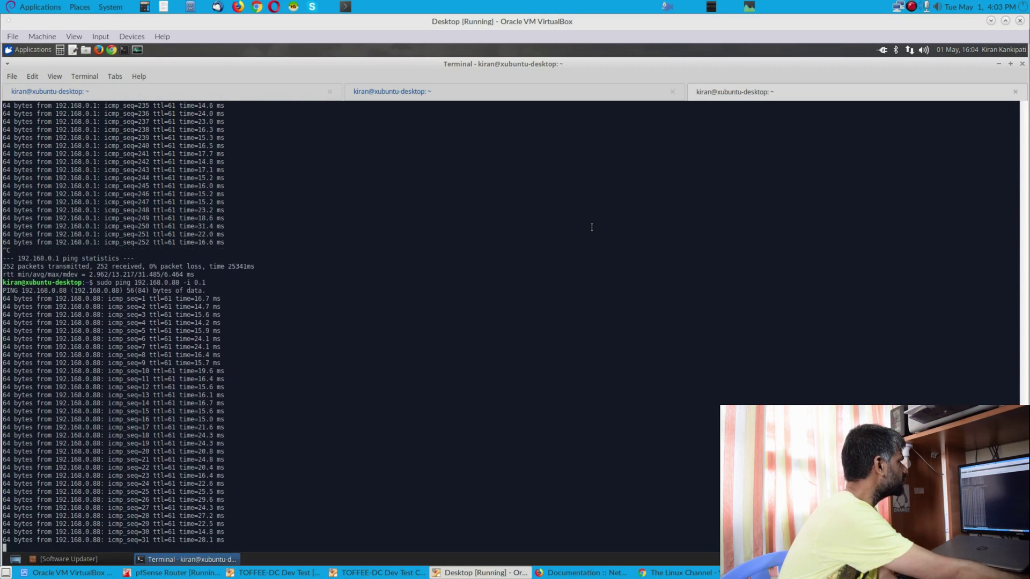
# Step: Check the ping output in all three tabs, ending on the first tab
pyautogui.click(269, 92)
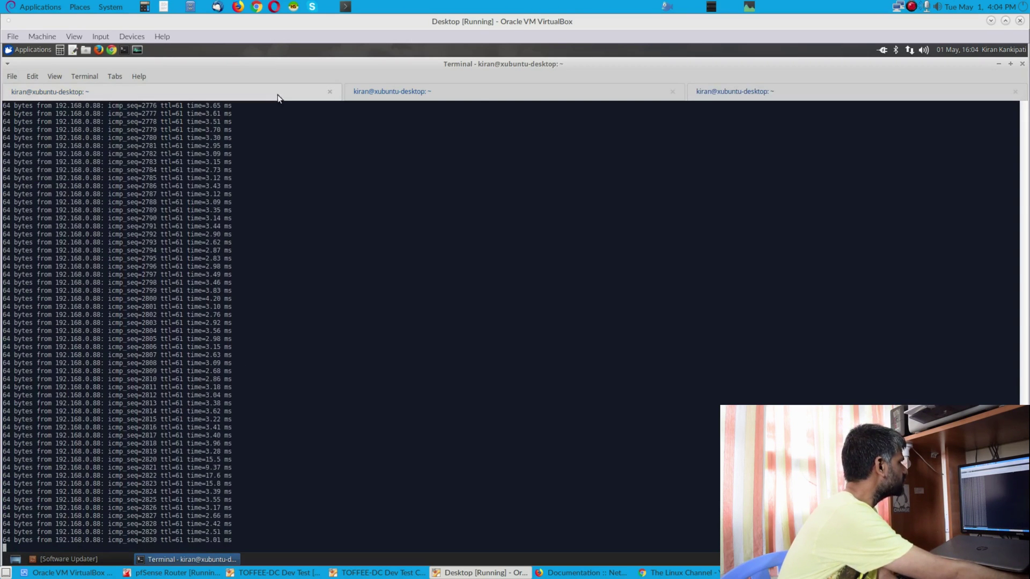
pyautogui.click(491, 98)
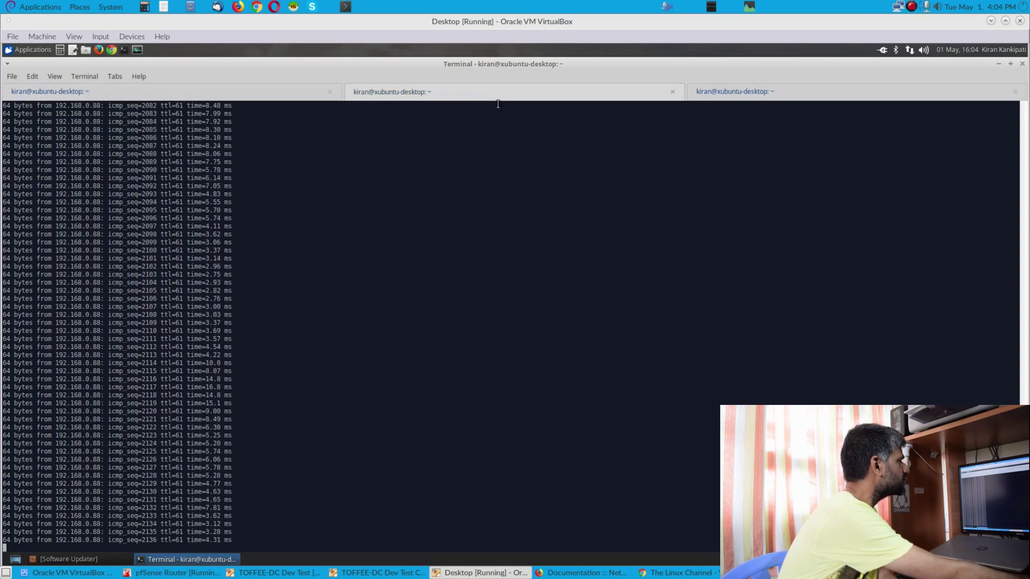
pyautogui.click(761, 95)
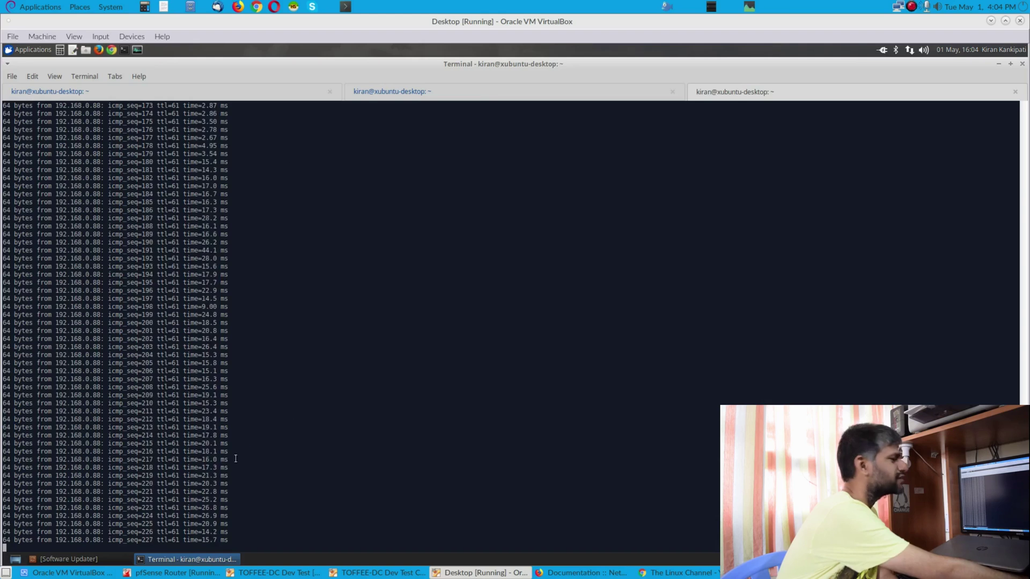
pyautogui.click(493, 94)
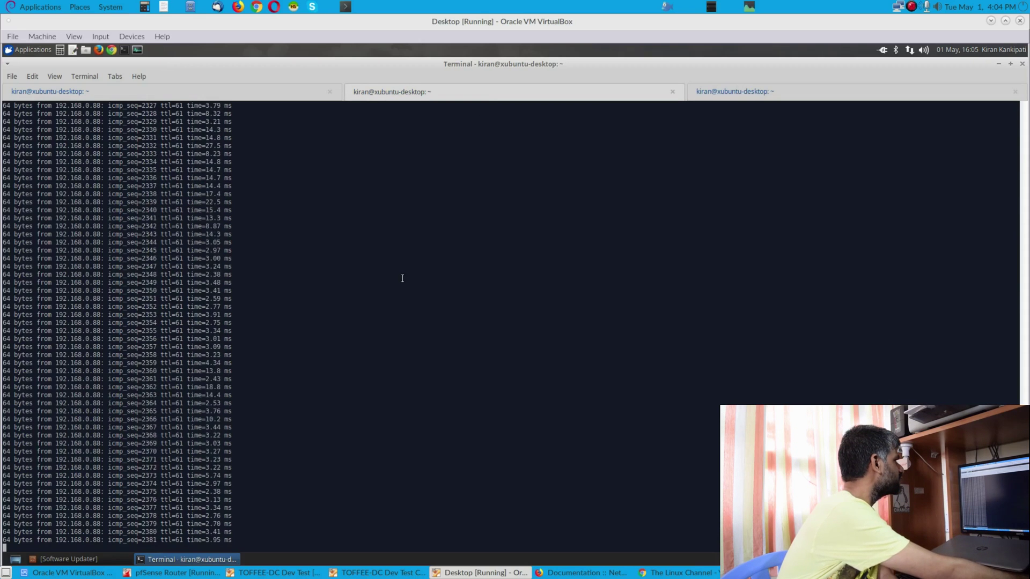
pyautogui.click(272, 90)
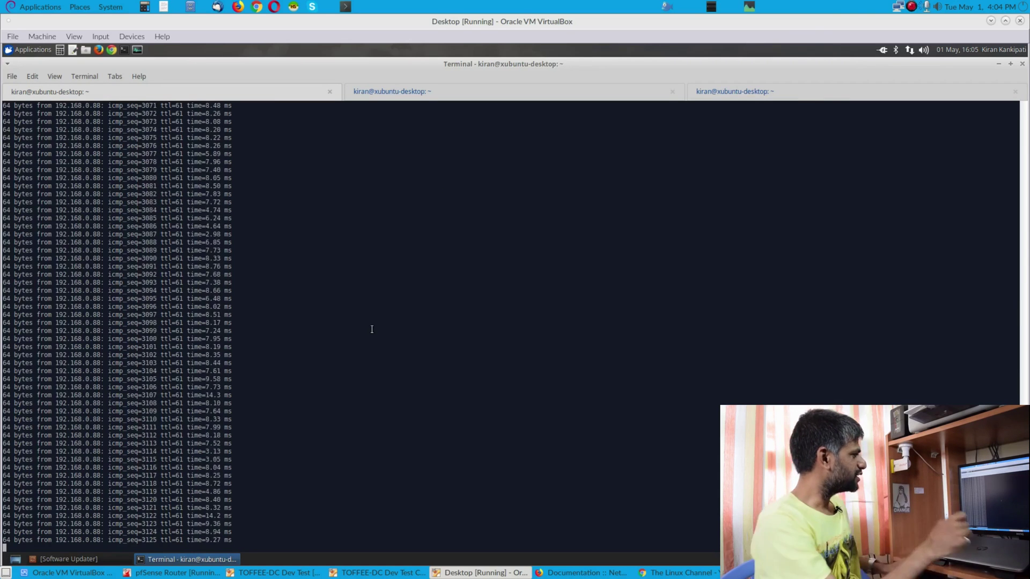
# Step: Stop the running pings in the first and second tabs
pyautogui.hotkey('ctrl', 'c')
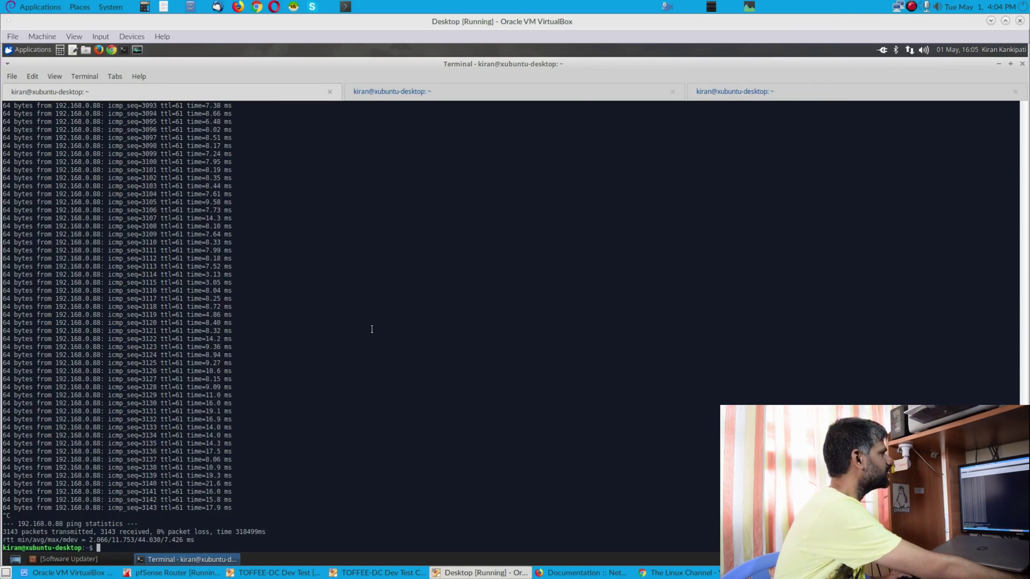
pyautogui.click(576, 90)
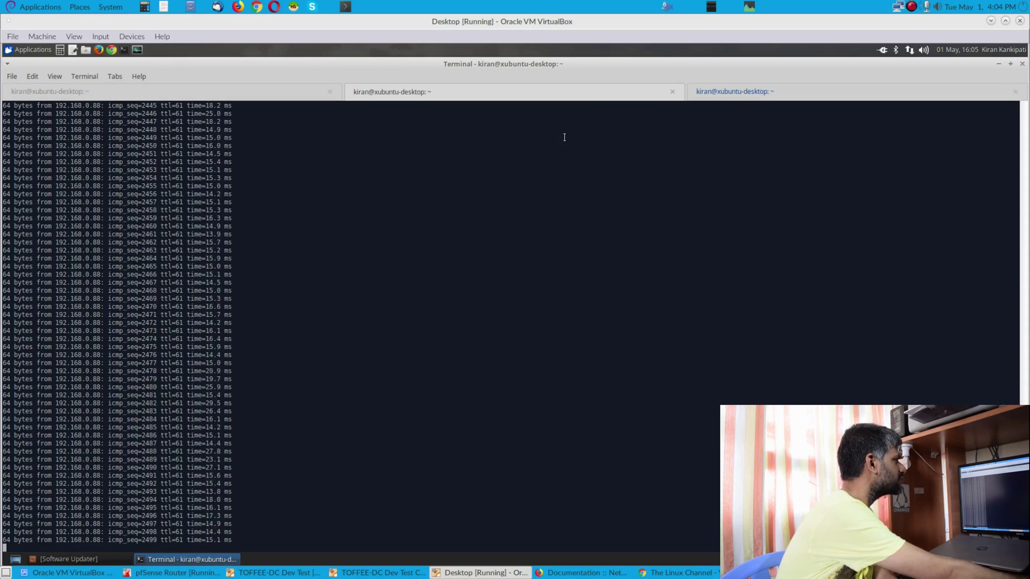
pyautogui.click(738, 91)
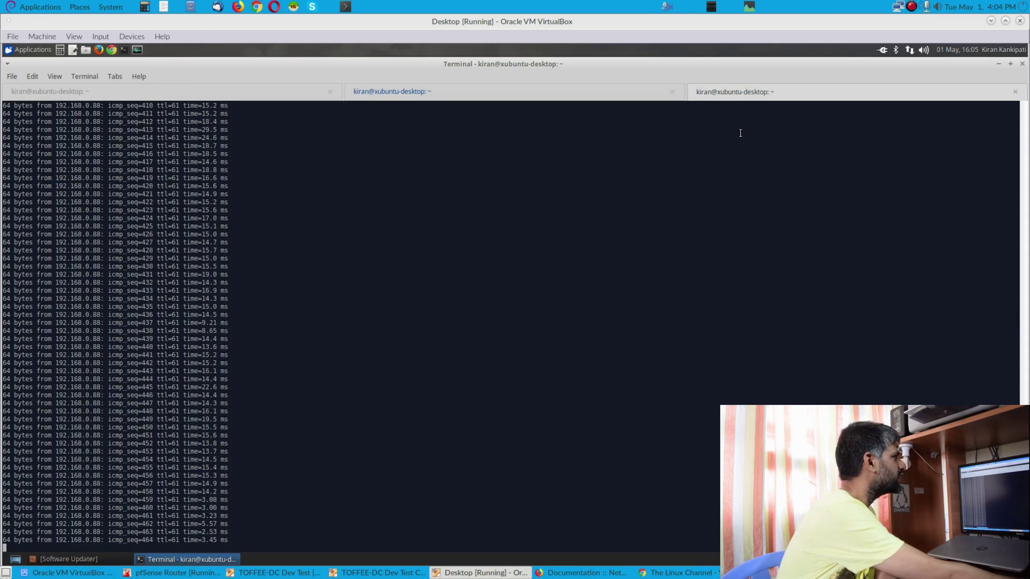
pyautogui.click(650, 93)
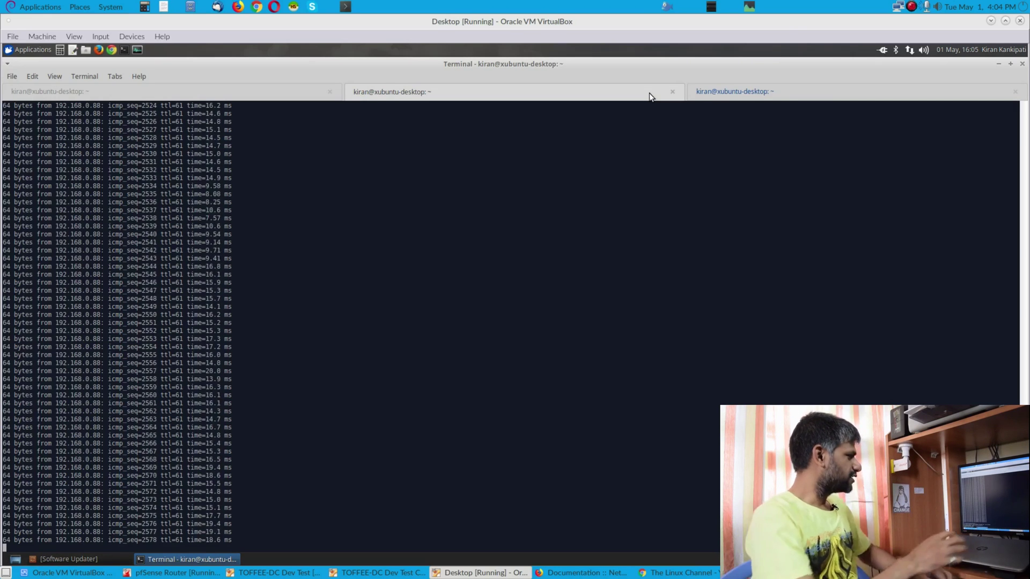
pyautogui.hotkey('ctrl', 'c')
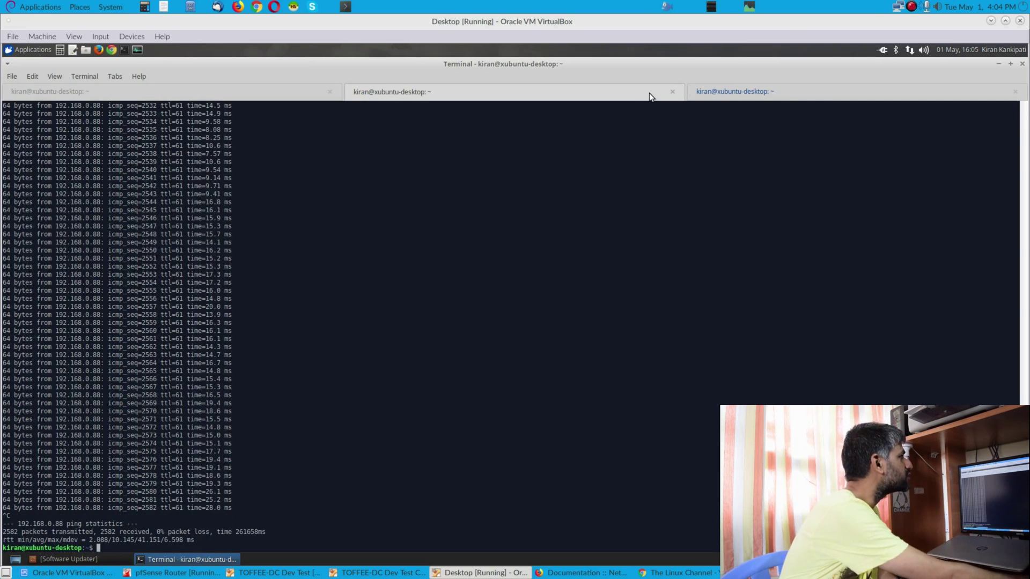
# Step: Stop and restart the third tab's sudo ping 192.168.0.88 -i 0.1
pyautogui.click(726, 92)
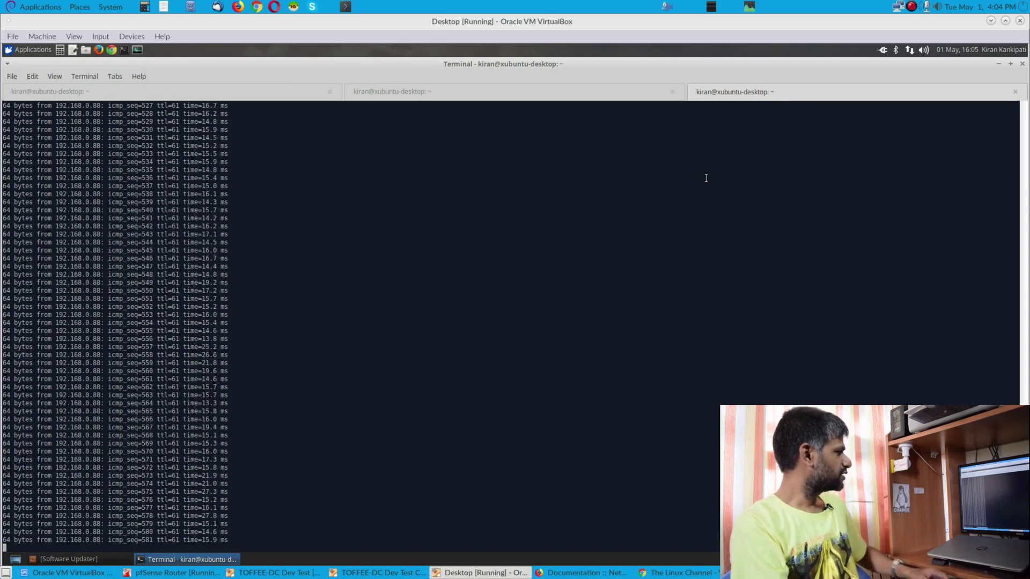
pyautogui.hotkey('ctrl', 'c')
pyautogui.press('Up')
pyautogui.press('Return')
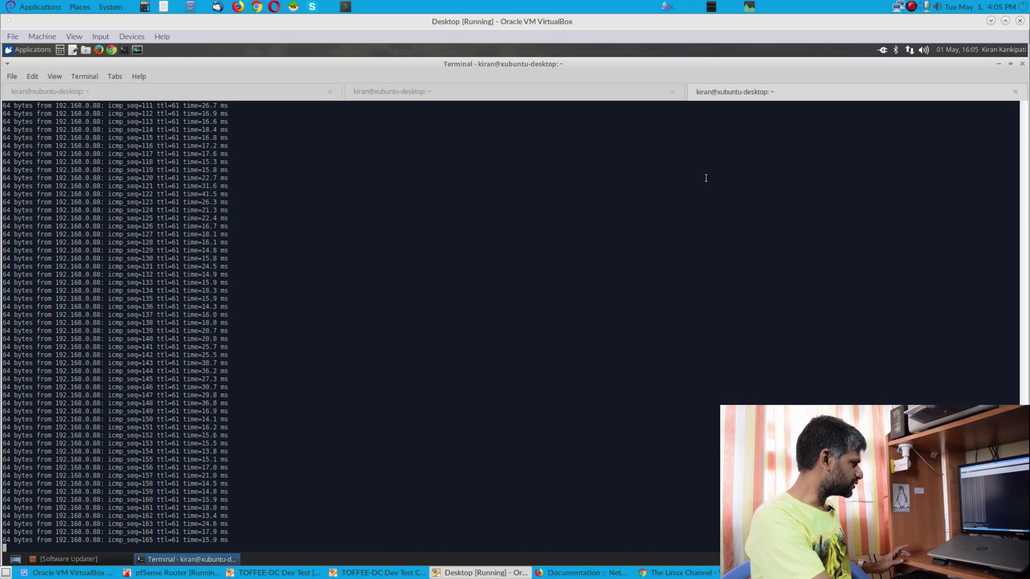
# Step: Stop the ping and rerun it as sudo ping 192.168.0.88 -i 0.1 -s 1450
pyautogui.hotkey('ctrl', 'c')
pyautogui.press('Up')
pyautogui.write('-')
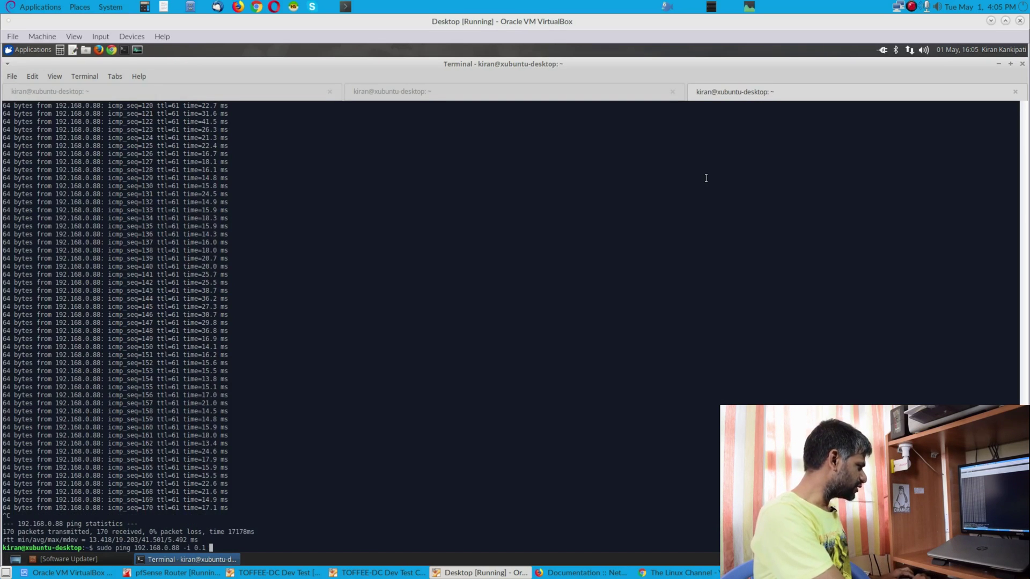
pyautogui.write('s')
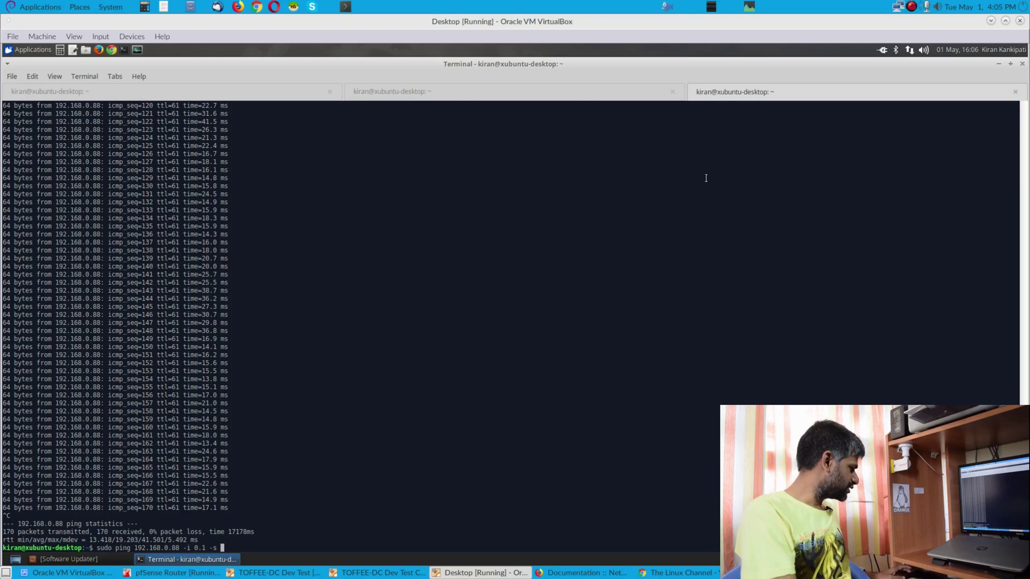
pyautogui.write('1500')
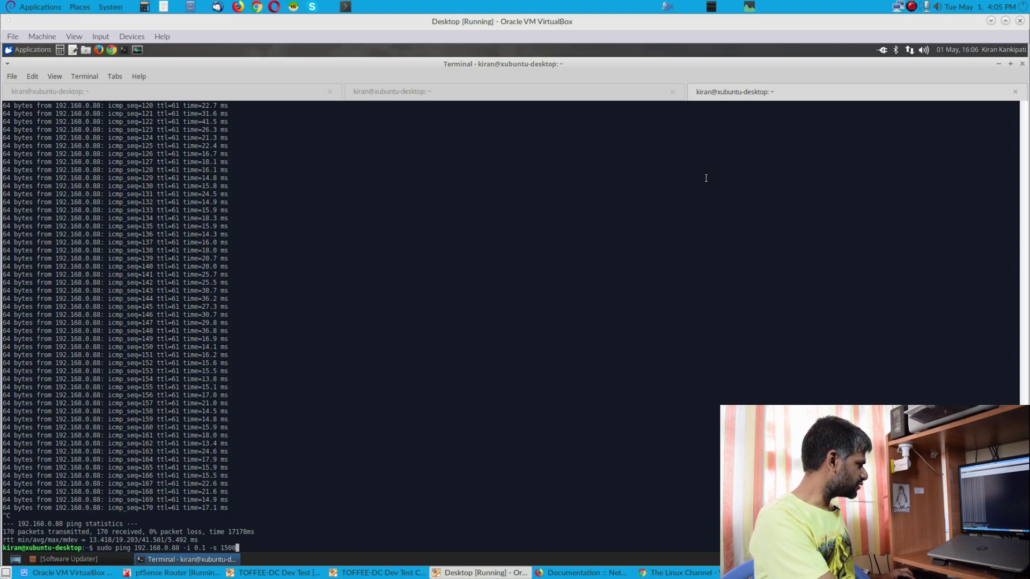
pyautogui.press('Left')
pyautogui.press('Left')
pyautogui.press('Left')
pyautogui.press('Delete')
pyautogui.press('Delete')
pyautogui.write('45')
pyautogui.press('Return')
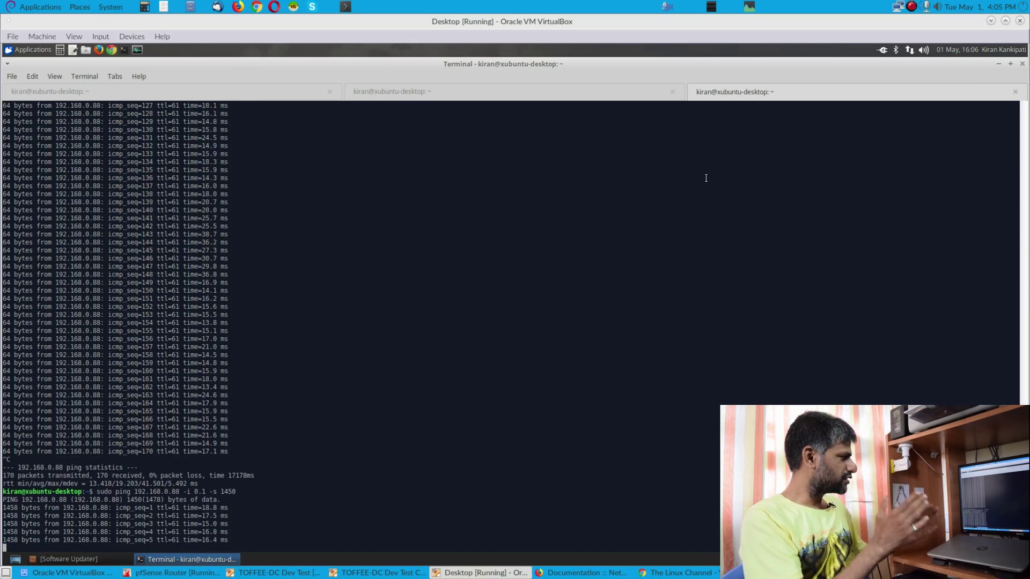